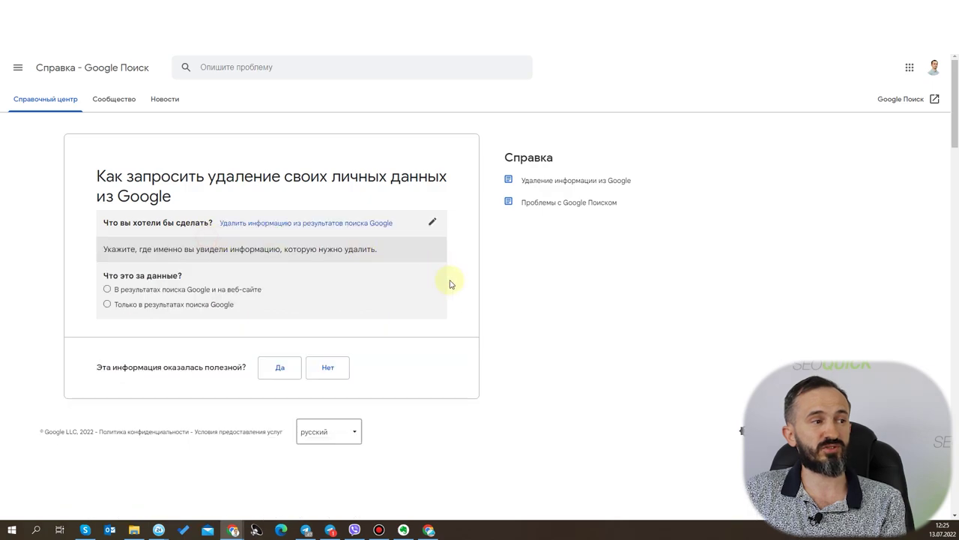
- State that the data appears both in Google search results and on the website, and that the webmaster has not been contacted
{"action": "left_click", "coordinate": [215, 292]}
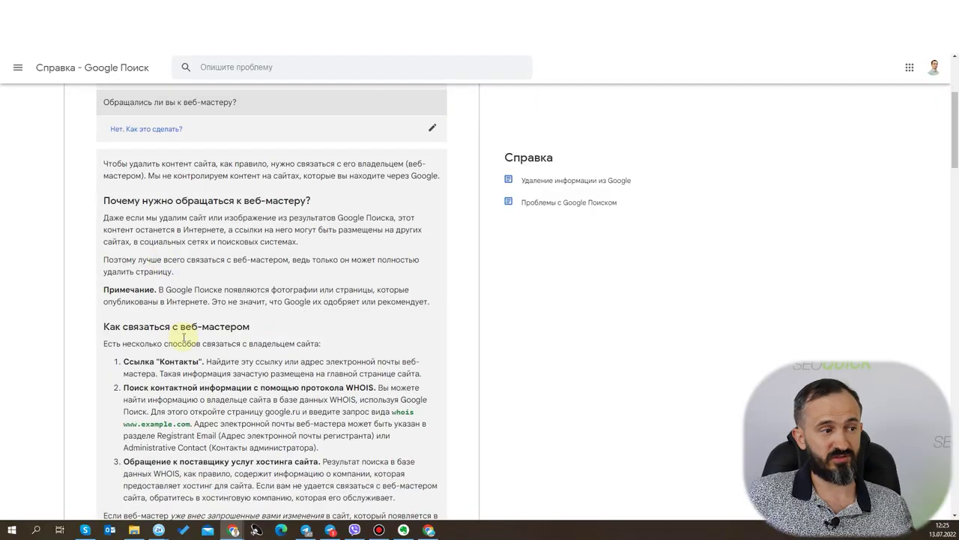
{"action": "scroll", "coordinate": [182, 329], "scroll_direction": "down", "scroll_amount": 3}
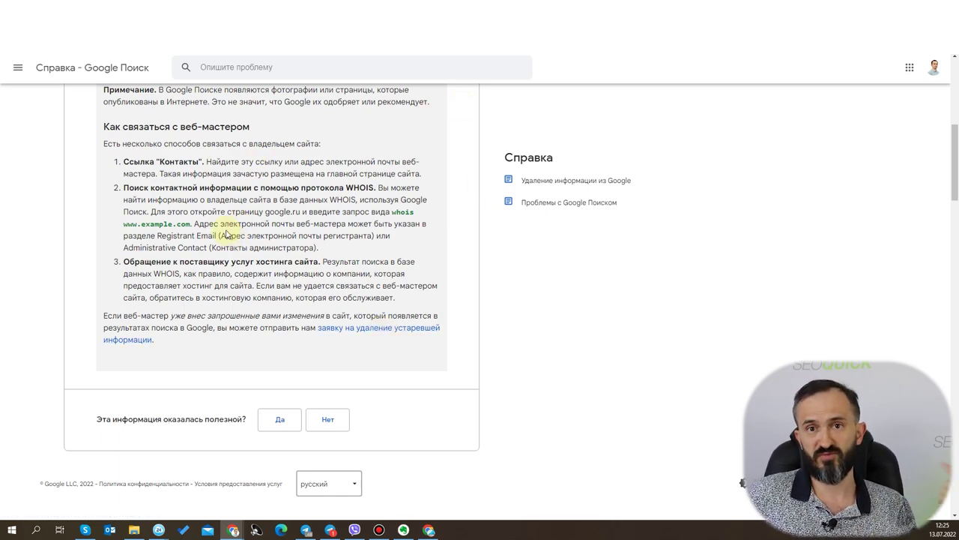
{"action": "double_click", "coordinate": [396, 212]}
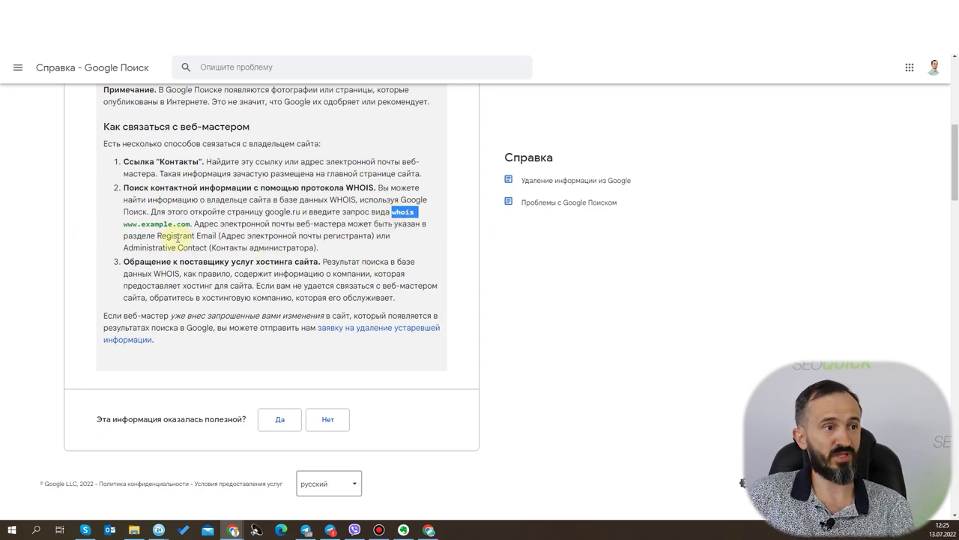
{"action": "left_click_drag", "start_coordinate": [191, 224], "coordinate": [390, 212]}
{"action": "key", "text": "ctrl+c"}
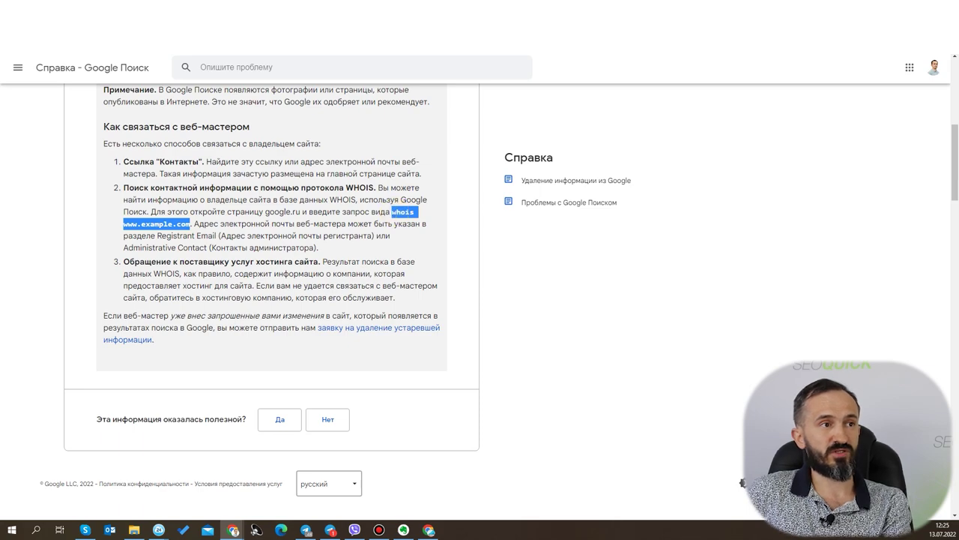
{"action": "key", "text": "ctrl+Tab"}
{"action": "key", "text": "ctrl+l"}
{"action": "key", "text": "ctrl+v"}
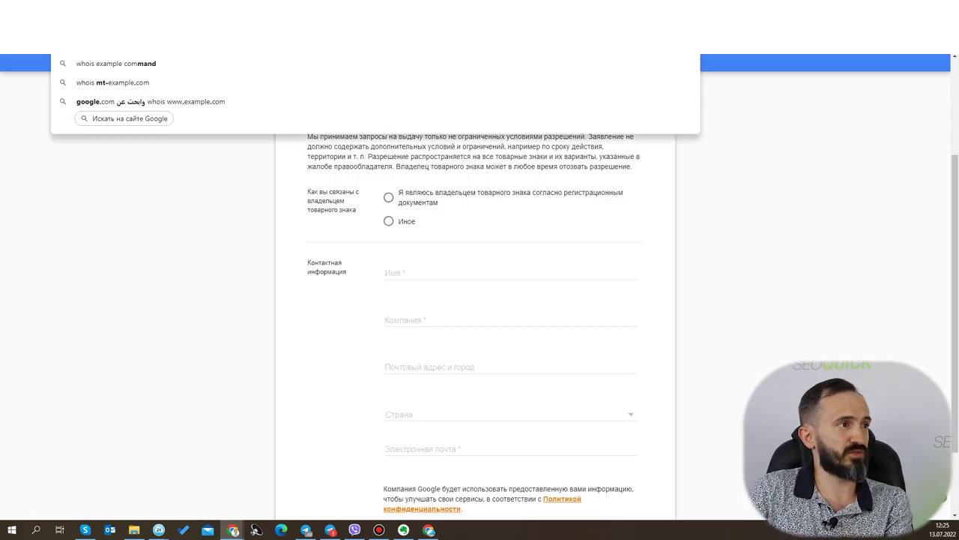
{"action": "type", "text": "whois rozetka.com.ua"}
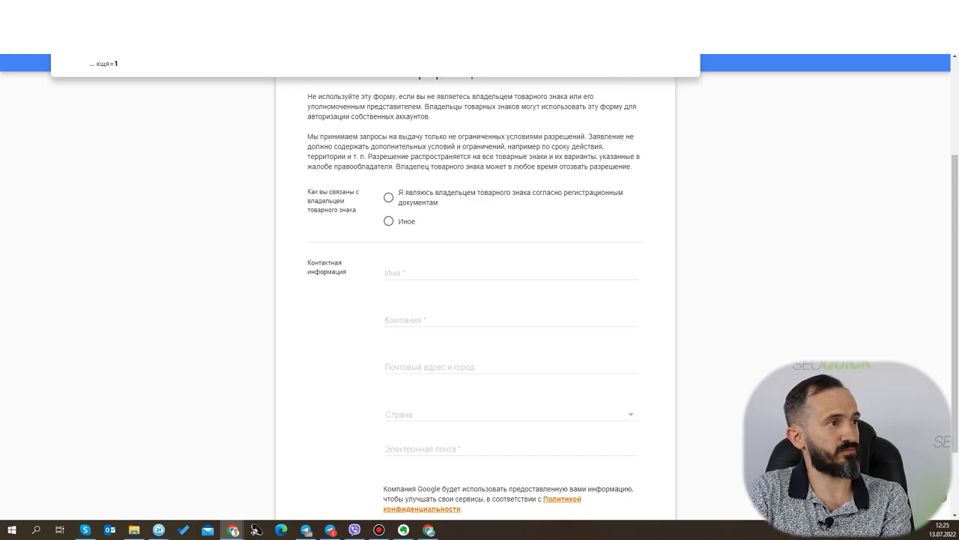
{"action": "key", "text": "Return"}
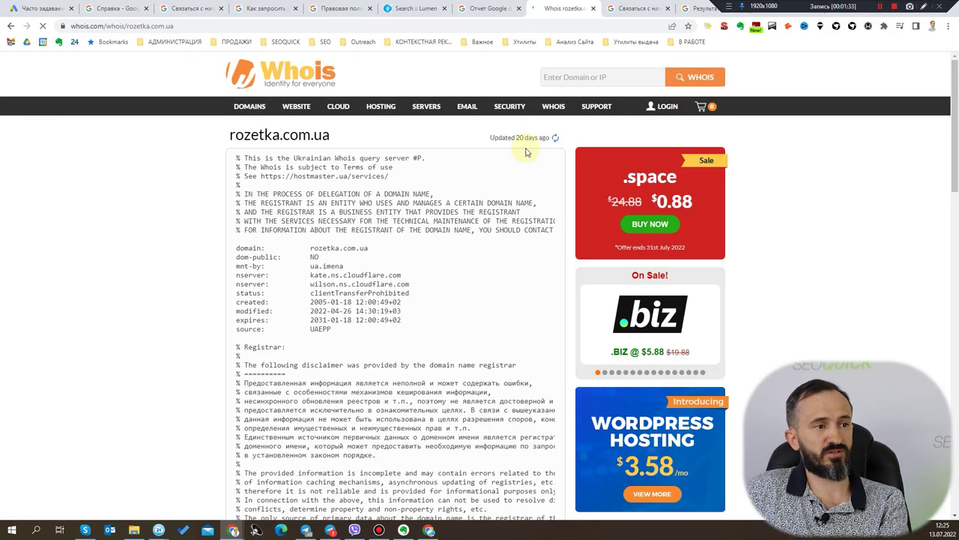
- Examine the registrar, registrant, administrative and technical contact details in the WHOIS record for rozetka.com.ua
{"action": "scroll", "coordinate": [409, 371], "scroll_direction": "down", "scroll_amount": 1}
{"action": "scroll", "coordinate": [409, 366], "scroll_direction": "down", "scroll_amount": 3}
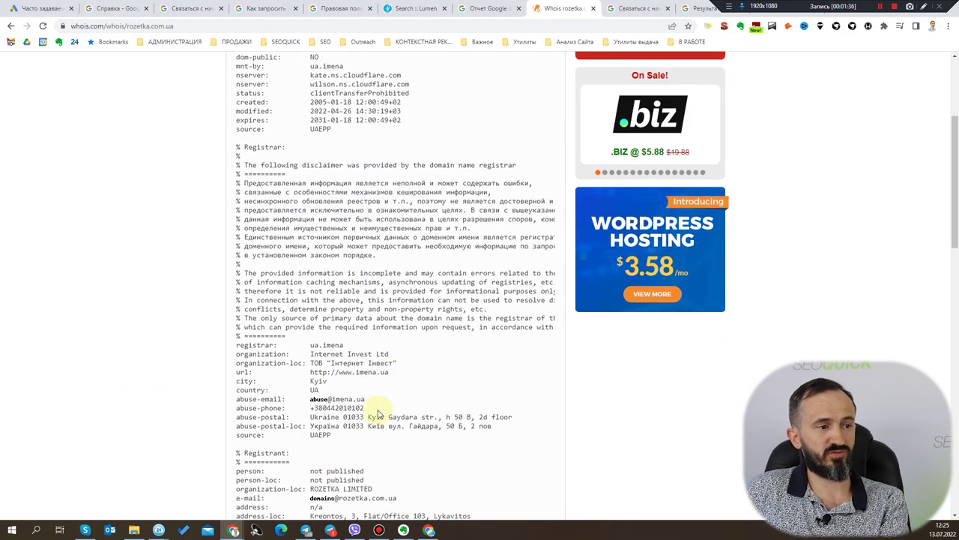
{"action": "scroll", "coordinate": [408, 352], "scroll_direction": "down", "scroll_amount": 3}
{"action": "left_click_drag", "start_coordinate": [397, 349], "coordinate": [309, 349]}
{"action": "scroll", "coordinate": [569, 351], "scroll_direction": "down", "scroll_amount": 2}
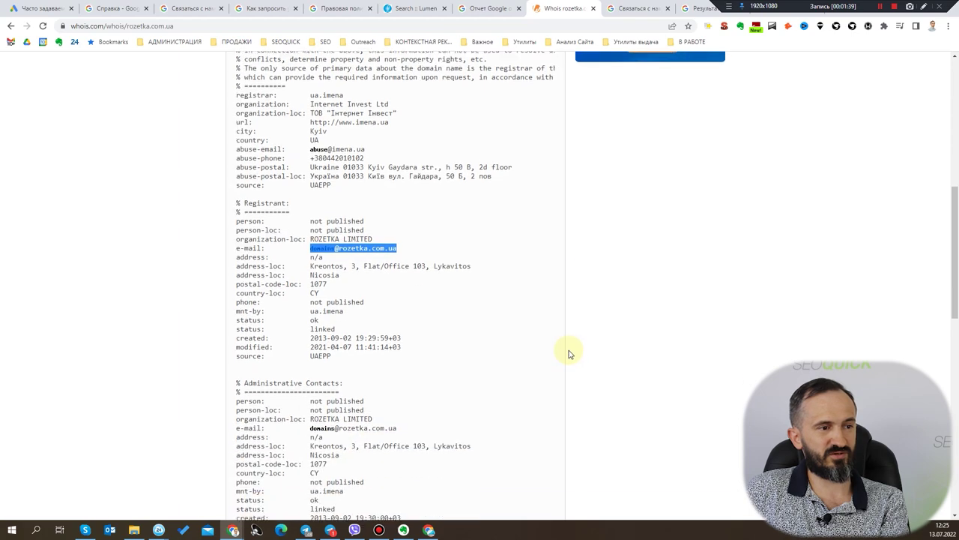
{"action": "scroll", "coordinate": [569, 354], "scroll_direction": "down", "scroll_amount": 3}
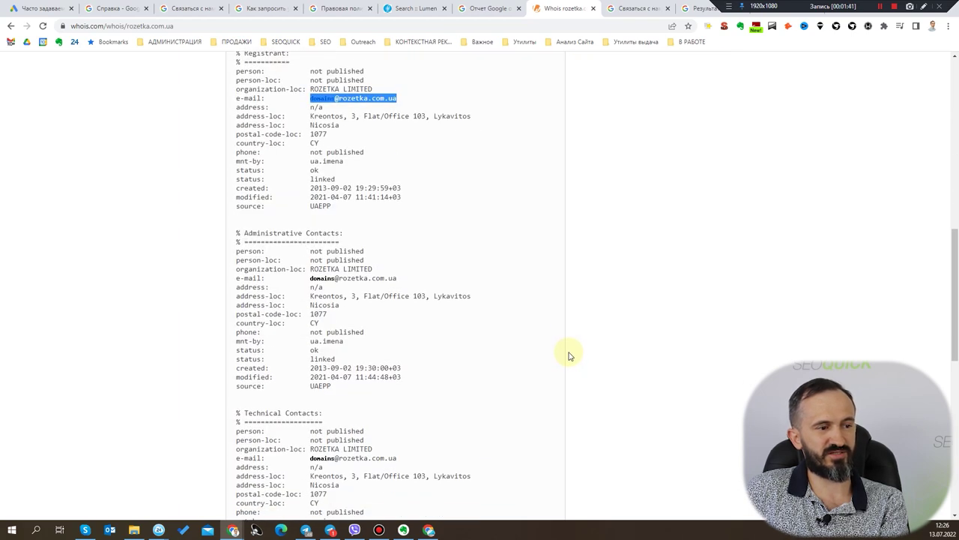
{"action": "scroll", "coordinate": [569, 355], "scroll_direction": "down", "scroll_amount": 5}
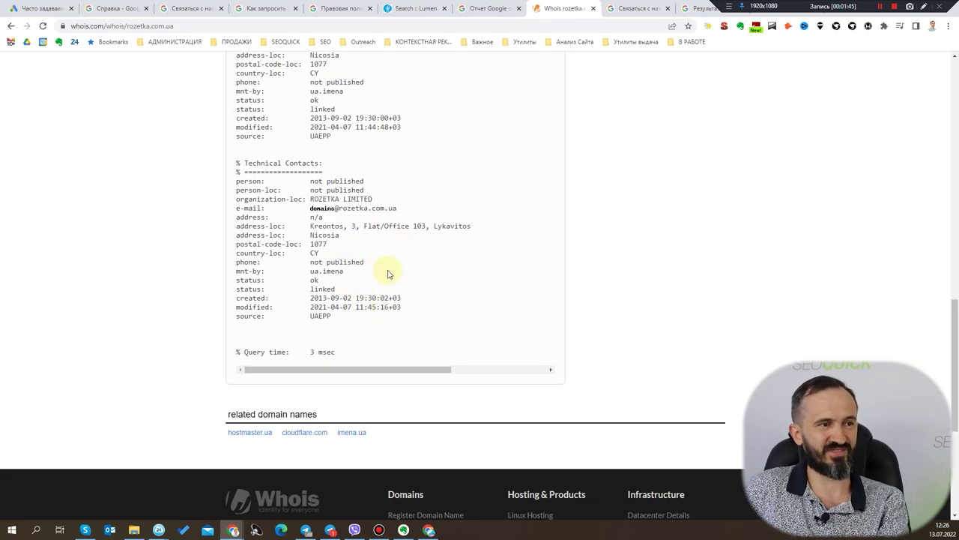
{"action": "scroll", "coordinate": [335, 278], "scroll_direction": "up", "scroll_amount": 5}
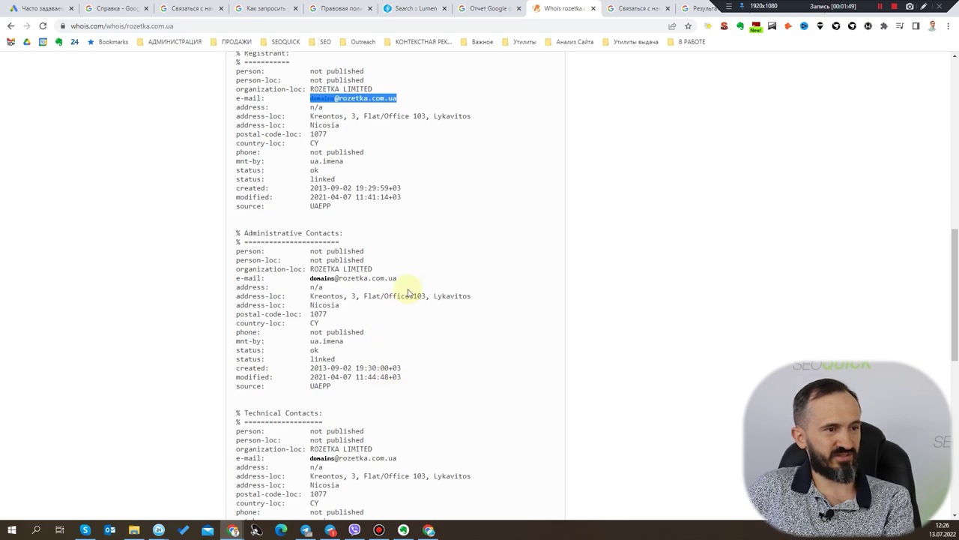
{"action": "left_click_drag", "start_coordinate": [312, 296], "coordinate": [226, 299]}
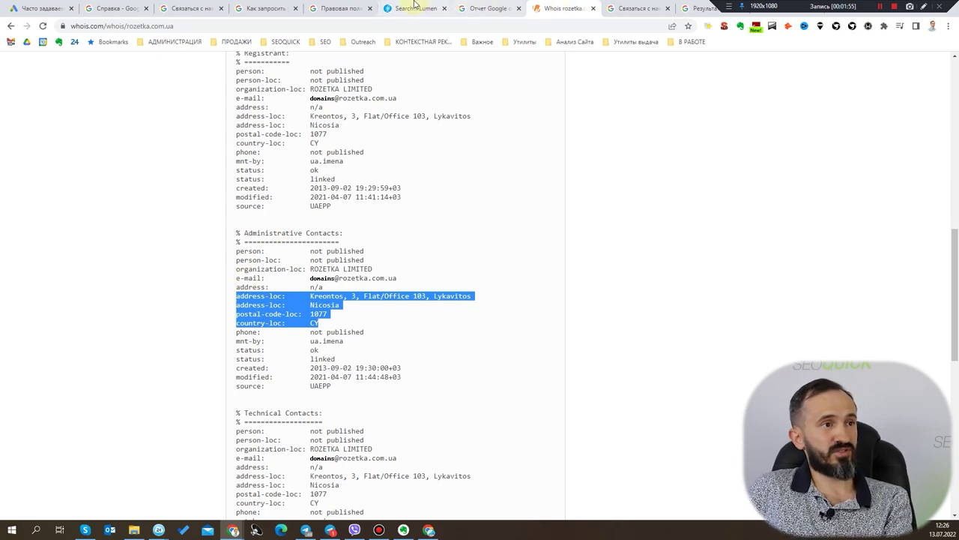
- Return to the personal data removal help page and change the answer about contacting the webmaster to "Да"
{"action": "left_click", "coordinate": [480, 8]}
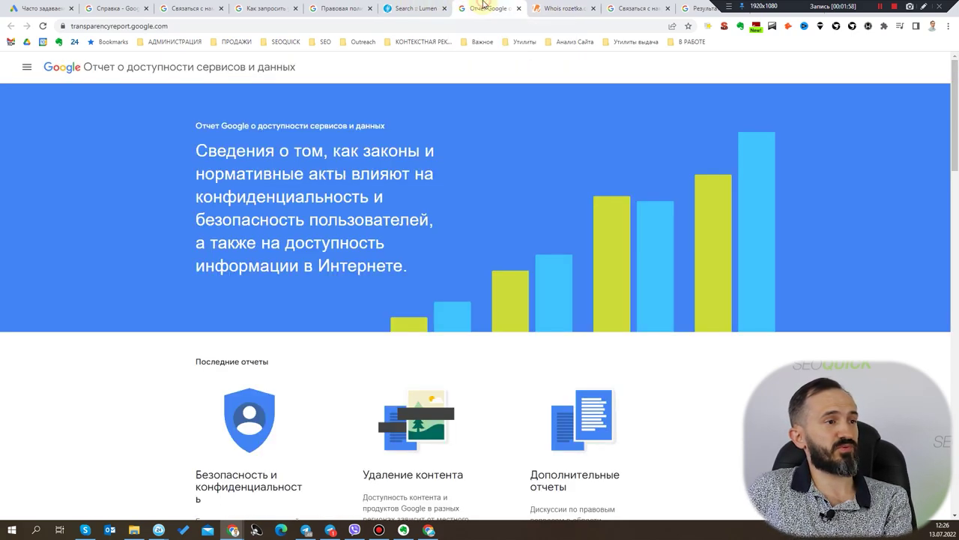
{"action": "left_click", "coordinate": [539, 7]}
{"action": "left_click", "coordinate": [272, 7]}
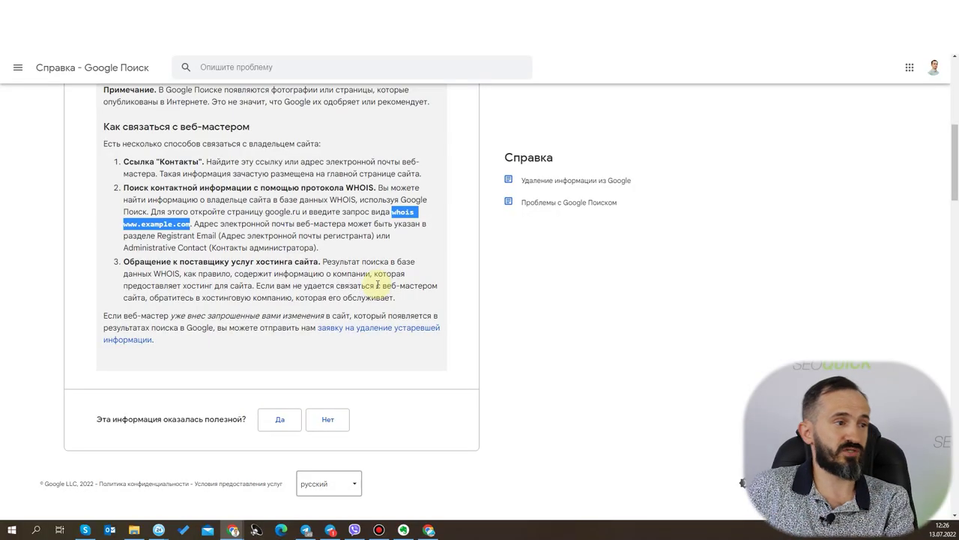
{"action": "scroll", "coordinate": [377, 285], "scroll_direction": "up", "scroll_amount": 5}
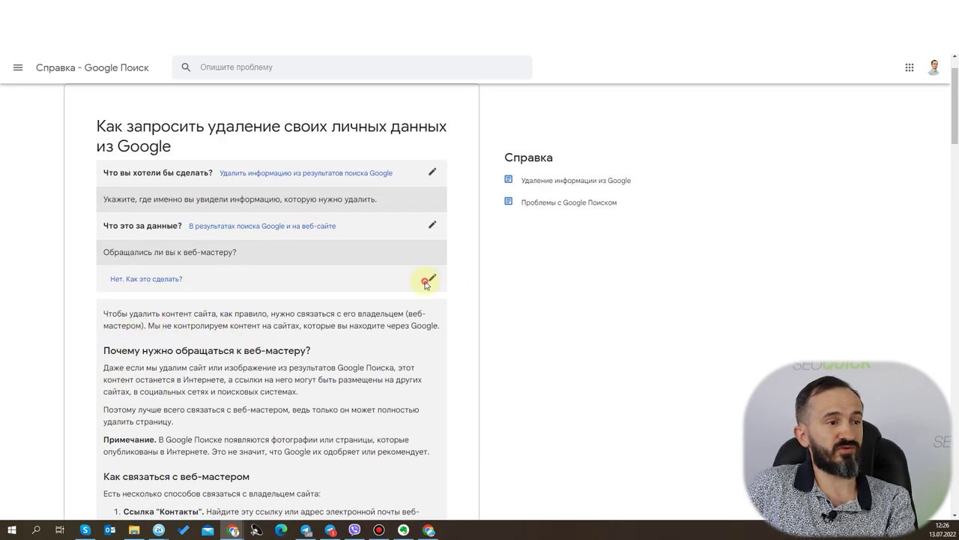
{"action": "left_click", "coordinate": [431, 278]}
{"action": "left_click", "coordinate": [117, 310]}
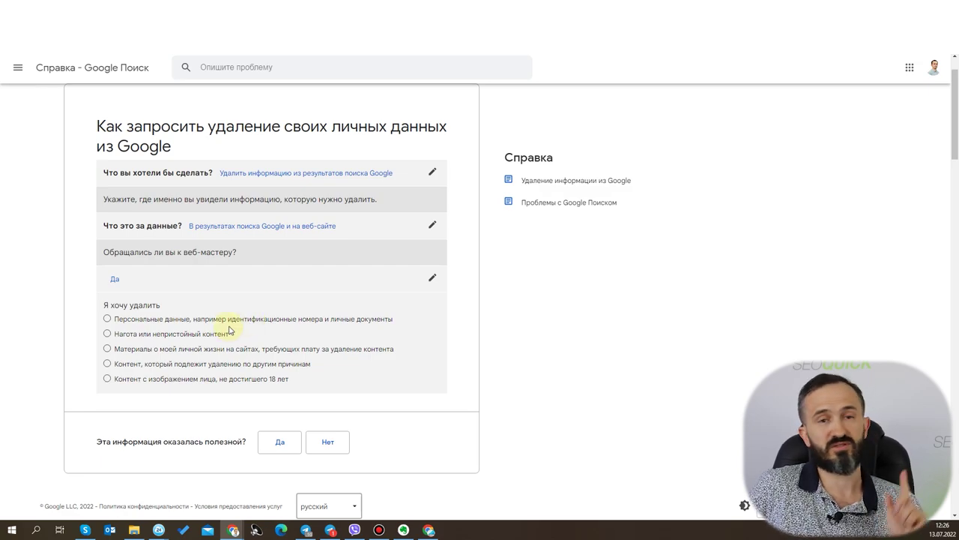
- Set the content to remove to "Контент с изображением лица, не достигшего 18 лет" with "Изображения, не имеющие сексуального характера" and examine the request form
{"action": "left_click", "coordinate": [244, 367]}
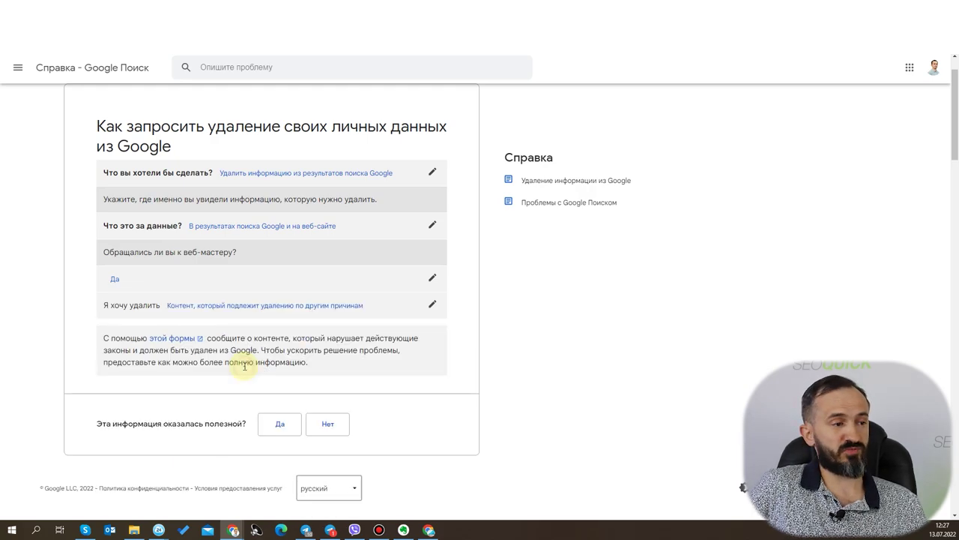
{"action": "left_click", "coordinate": [432, 304]}
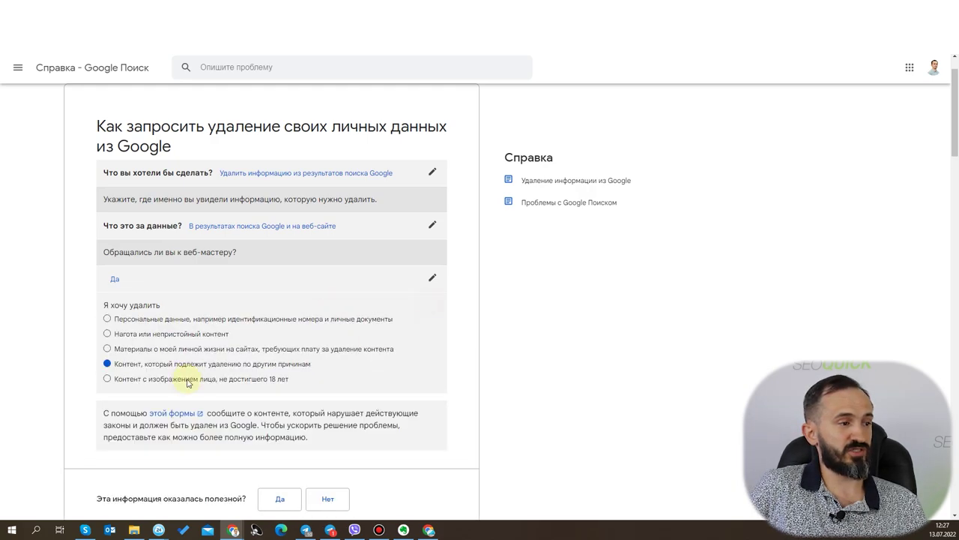
{"action": "left_click", "coordinate": [187, 381]}
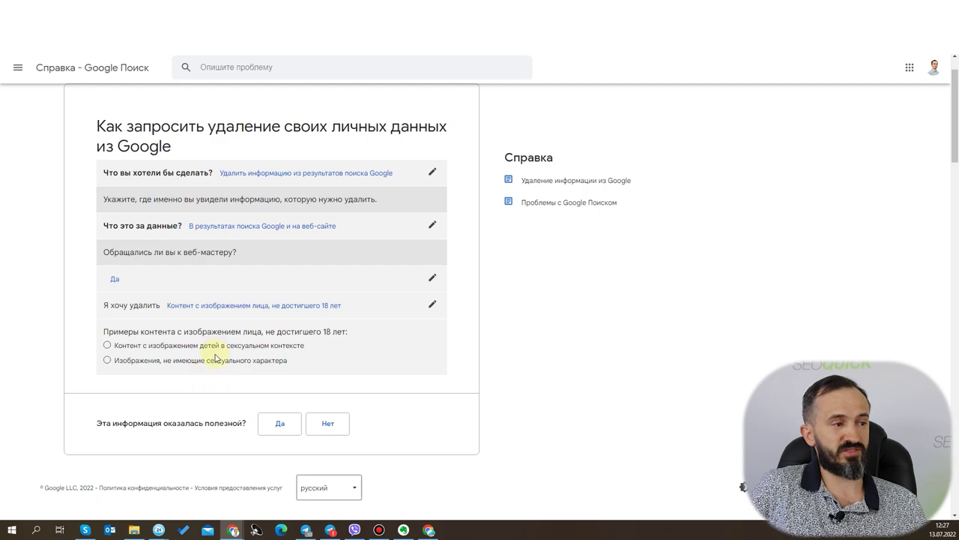
{"action": "left_click", "coordinate": [274, 362]}
{"action": "scroll", "coordinate": [386, 420], "scroll_direction": "down", "scroll_amount": 5}
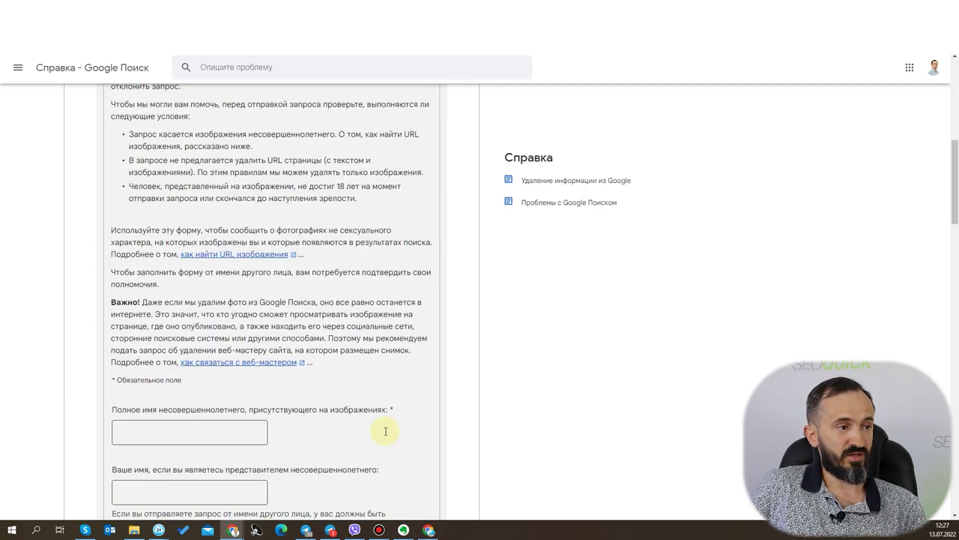
{"action": "scroll", "coordinate": [303, 423], "scroll_direction": "down", "scroll_amount": 8}
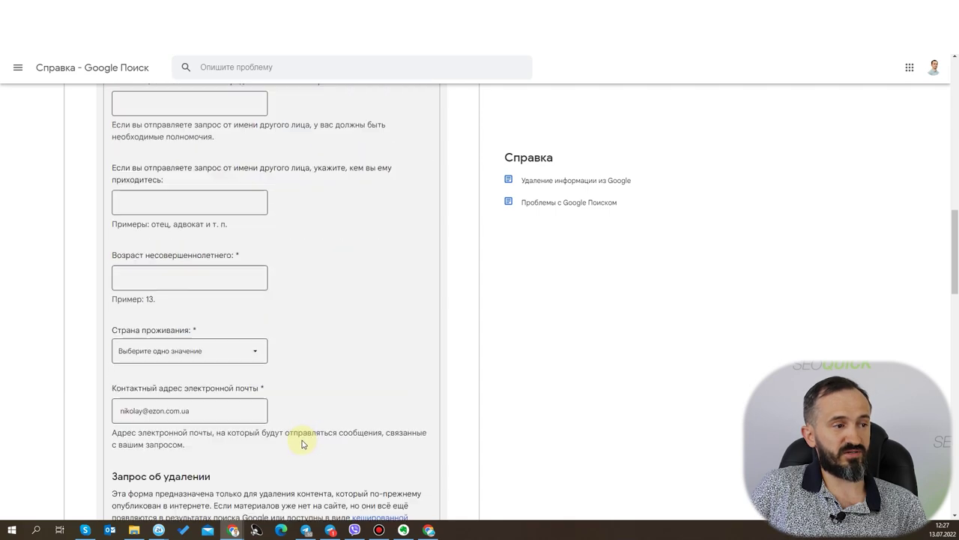
{"action": "scroll", "coordinate": [301, 437], "scroll_direction": "down", "scroll_amount": 3}
{"action": "scroll", "coordinate": [315, 318], "scroll_direction": "down", "scroll_amount": 4}
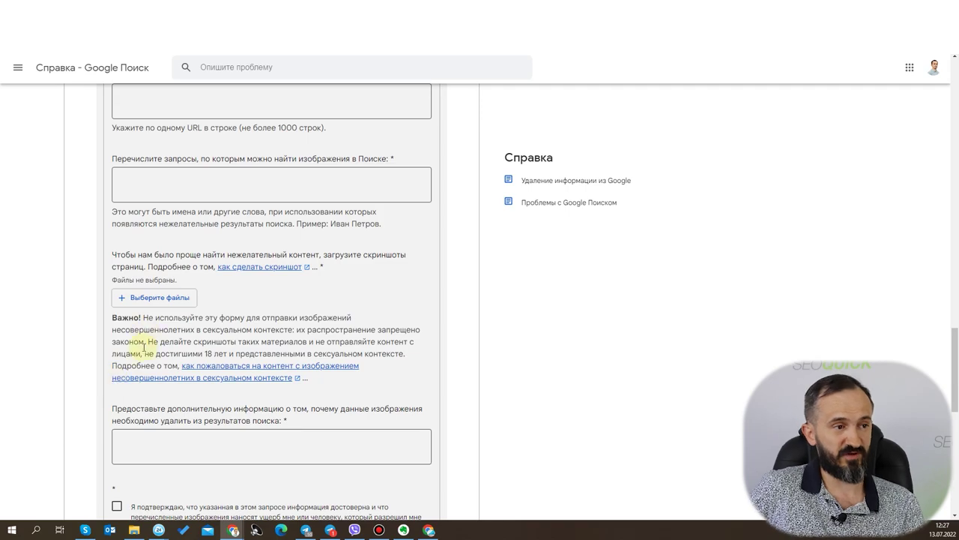
{"action": "scroll", "coordinate": [172, 345], "scroll_direction": "down", "scroll_amount": 2}
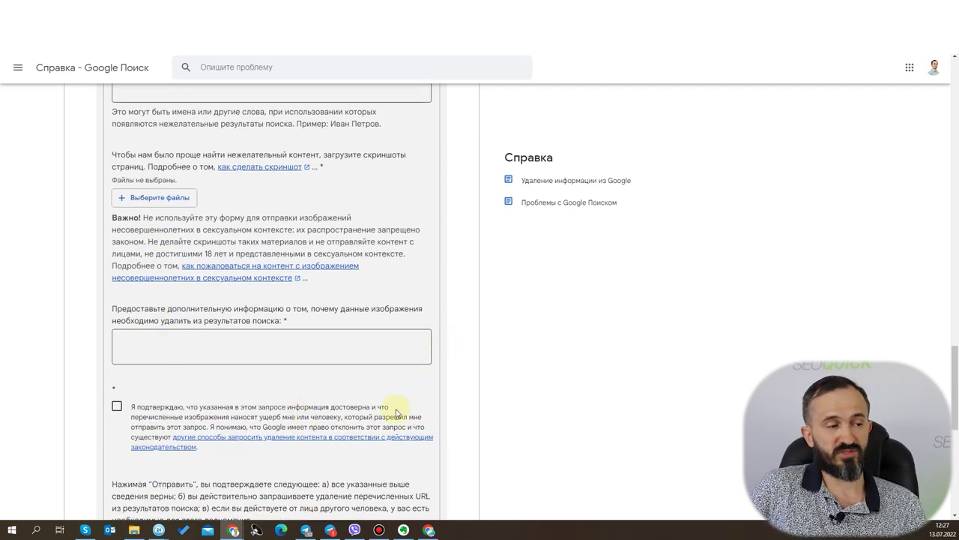
{"action": "scroll", "coordinate": [397, 414], "scroll_direction": "up", "scroll_amount": 15}
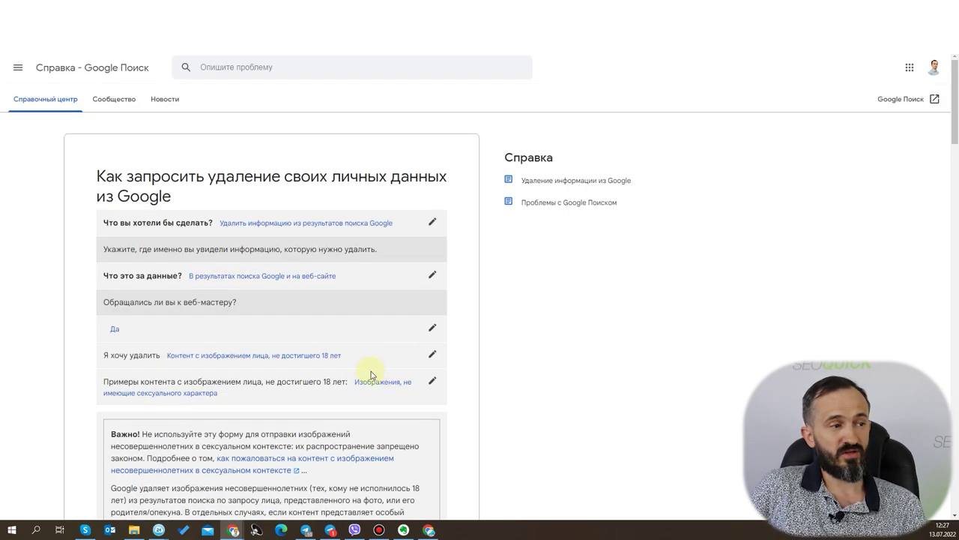
- Change the content to remove to "Контент, который подлежит удалению по другим причинам" and open the linked reporting form
{"action": "left_click", "coordinate": [432, 355]}
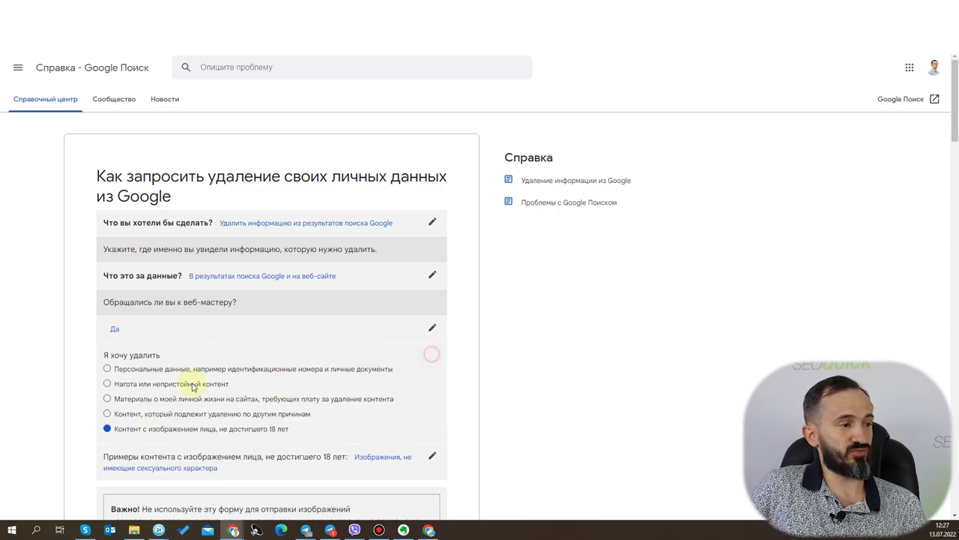
{"action": "left_click", "coordinate": [133, 416]}
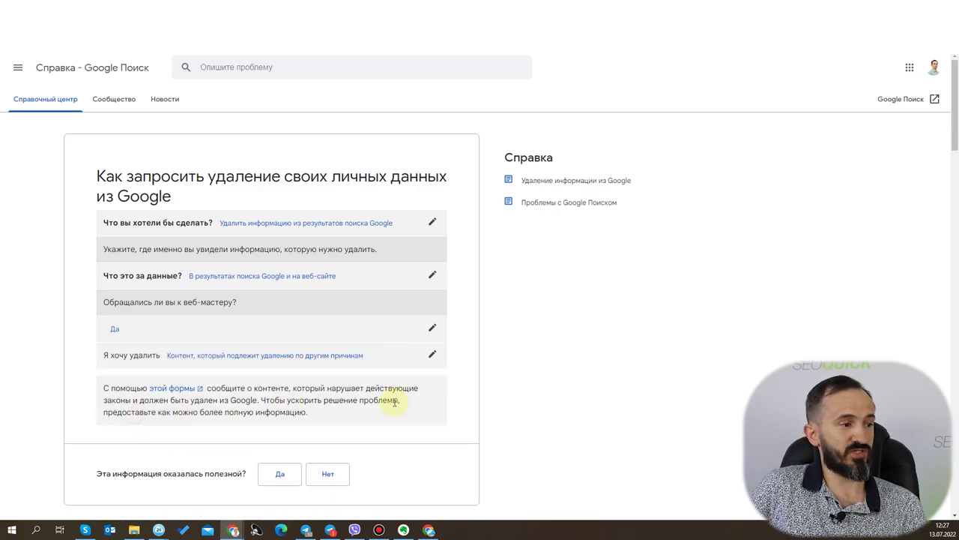
{"action": "left_click", "coordinate": [189, 389]}
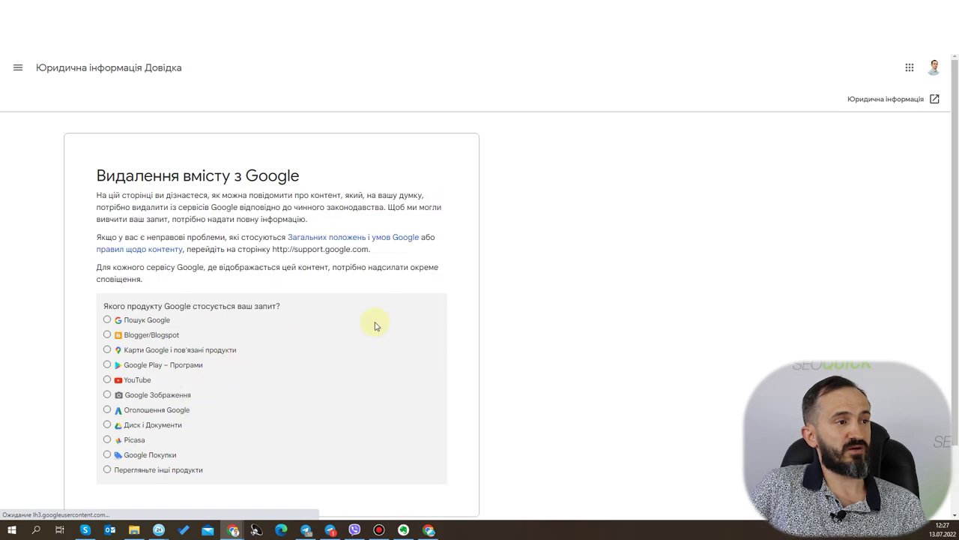
- Choose "Пошук Google" as the product for both product questions in the content removal form
{"action": "scroll", "coordinate": [374, 340], "scroll_direction": "down", "scroll_amount": 2}
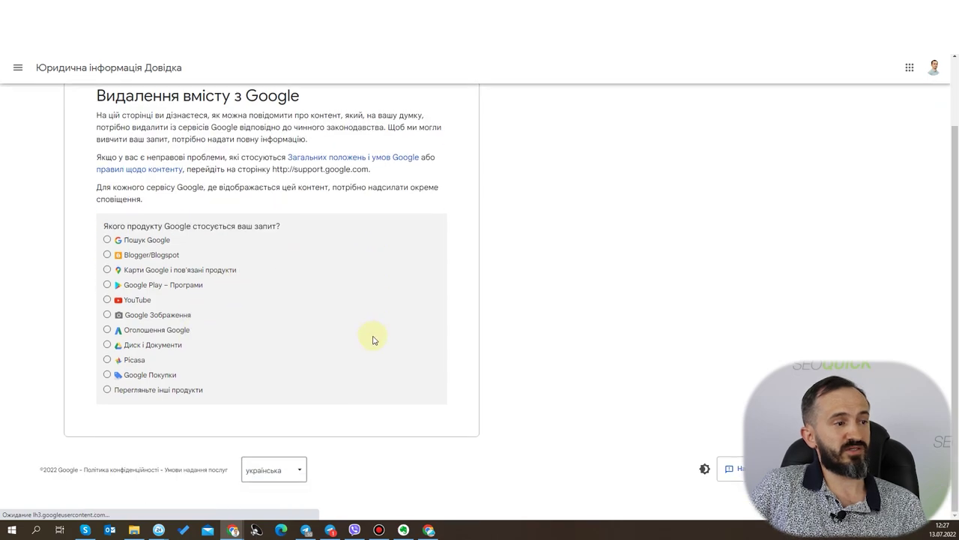
{"action": "left_click", "coordinate": [122, 240]}
{"action": "left_click", "coordinate": [127, 348]}
{"action": "scroll", "coordinate": [273, 389], "scroll_direction": "down", "scroll_amount": 3}
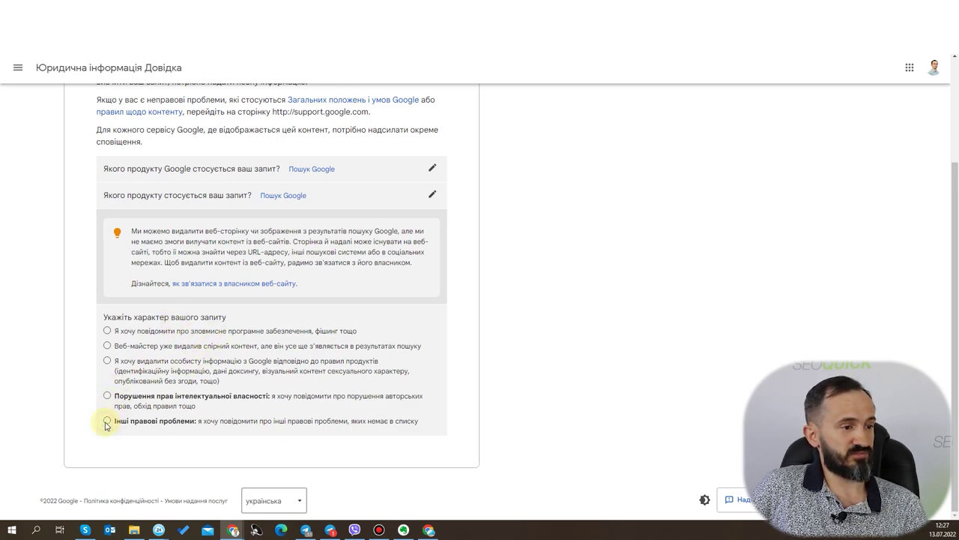
- Set the nature of the request to "Інші правові проблеми" and choose "Правова проблема" as the issue type
{"action": "left_click", "coordinate": [107, 422]}
{"action": "scroll", "coordinate": [274, 393], "scroll_direction": "down", "scroll_amount": 3}
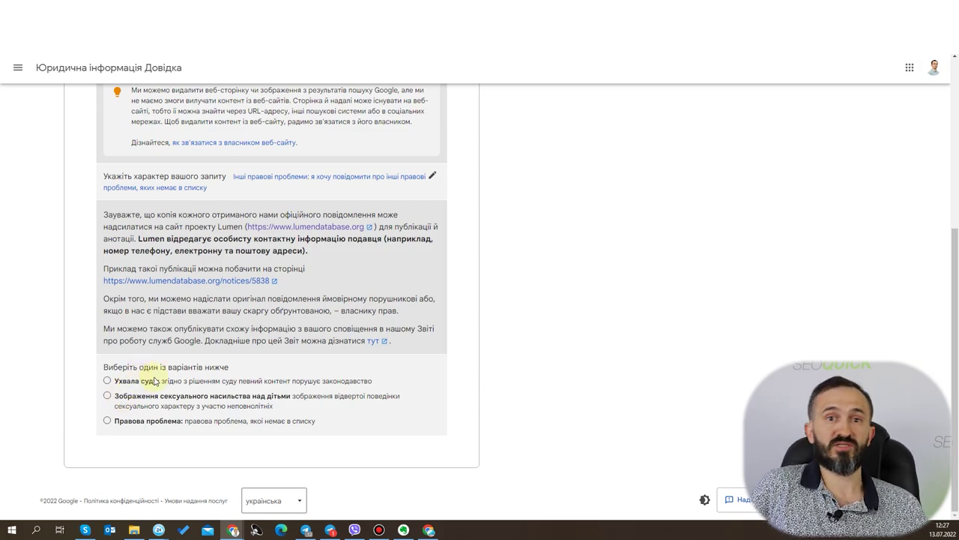
{"action": "left_click", "coordinate": [149, 422]}
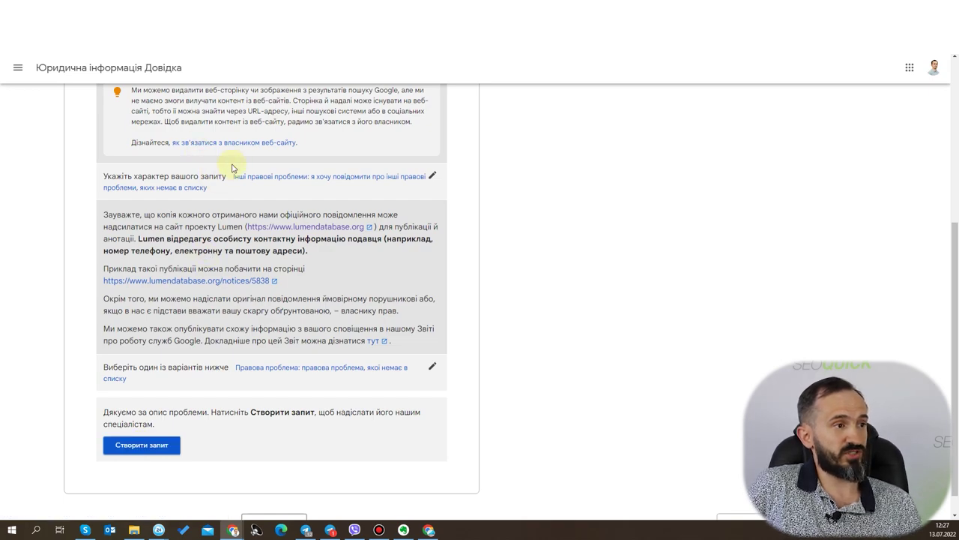
- Reopen the request nature options, change the issue type to "Зображення сексуального насильства над дітьми", and open the linked reporting article
{"action": "left_click", "coordinate": [433, 180]}
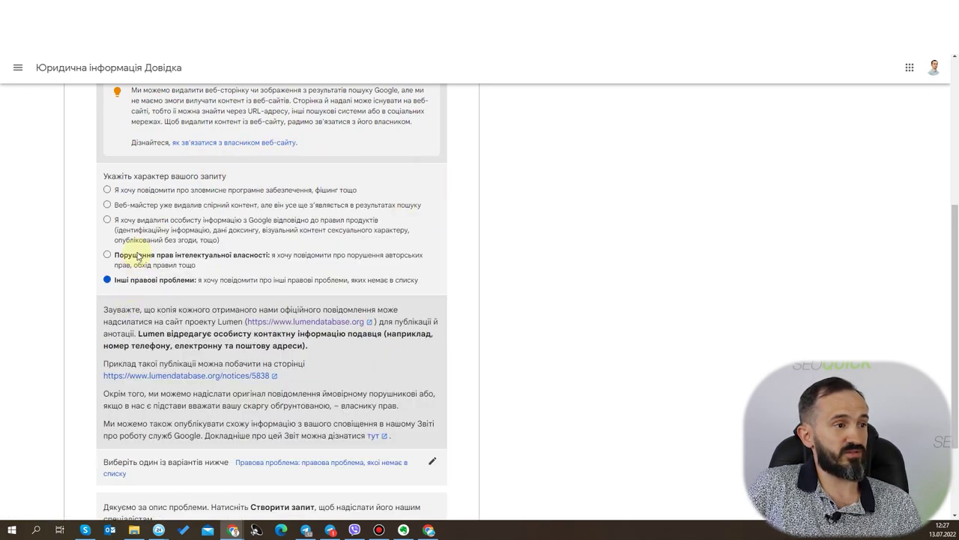
{"action": "scroll", "coordinate": [158, 345], "scroll_direction": "down", "scroll_amount": 2}
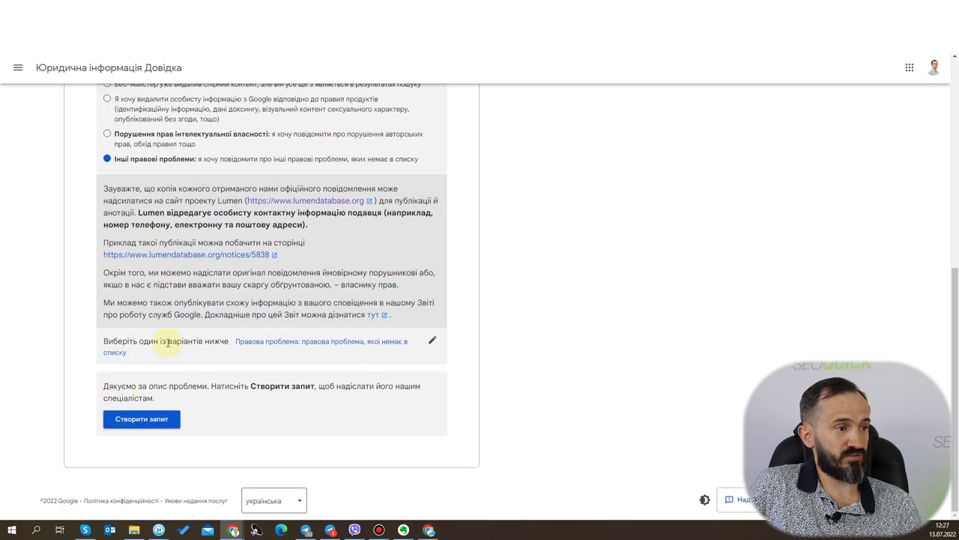
{"action": "left_click", "coordinate": [432, 340]}
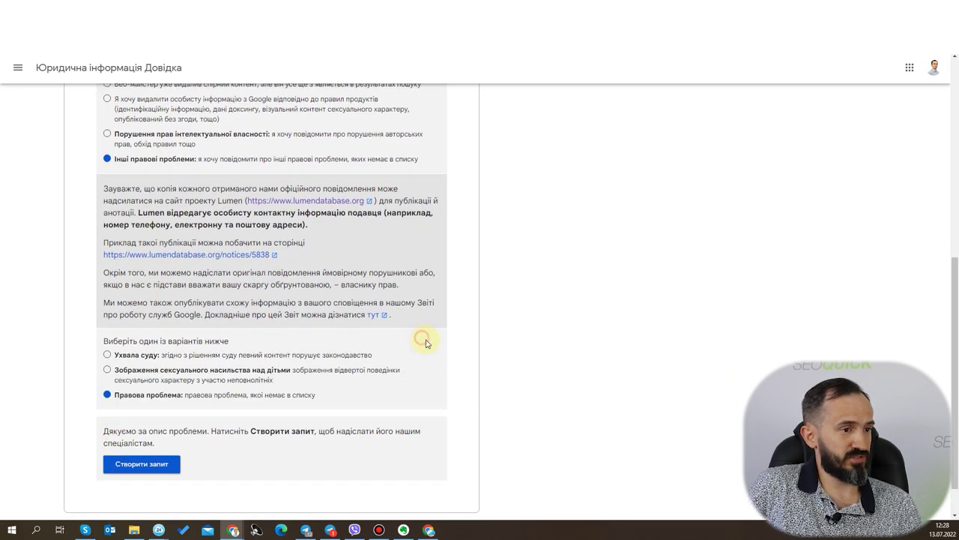
{"action": "left_click", "coordinate": [123, 368]}
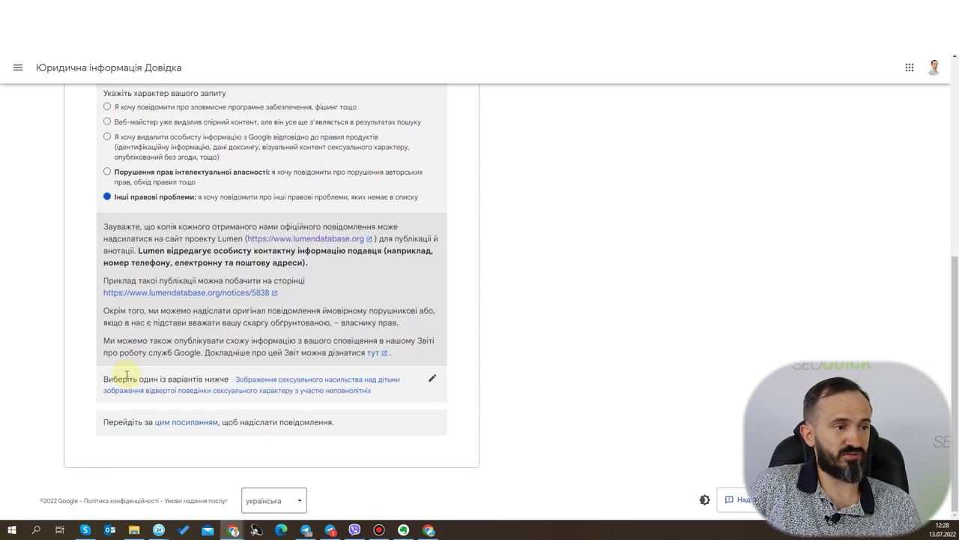
{"action": "left_click", "coordinate": [157, 424]}
- Expand the "Європа" section of the reporting organisations and examine the countries and contacts listed in it
{"action": "scroll", "coordinate": [212, 317], "scroll_direction": "down", "scroll_amount": 2}
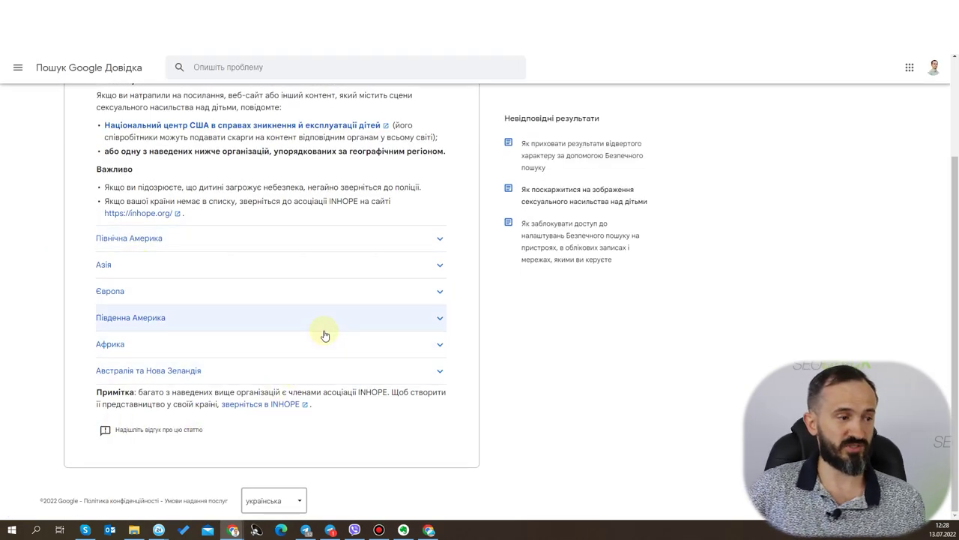
{"action": "left_click", "coordinate": [185, 293]}
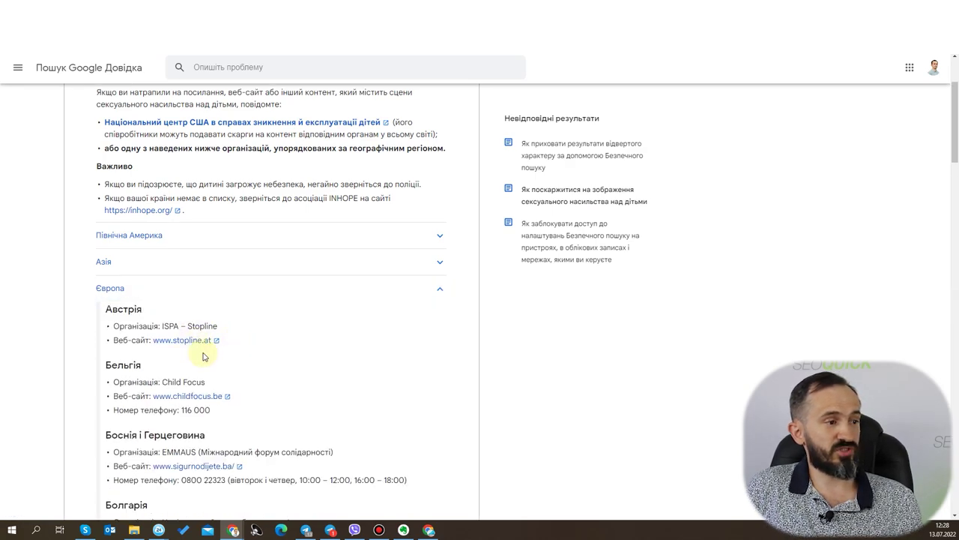
{"action": "scroll", "coordinate": [206, 345], "scroll_direction": "down", "scroll_amount": 3}
{"action": "scroll", "coordinate": [198, 305], "scroll_direction": "down", "scroll_amount": 10}
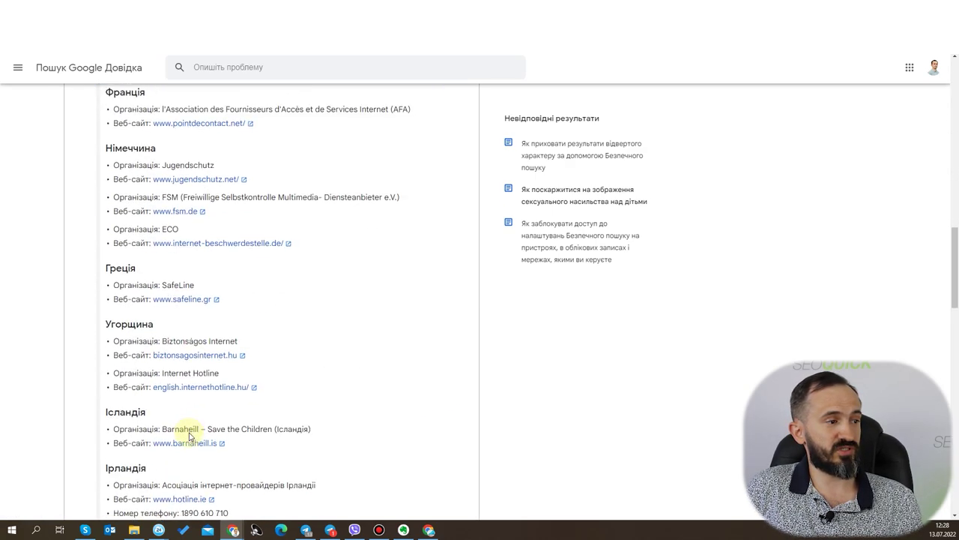
{"action": "scroll", "coordinate": [190, 436], "scroll_direction": "down", "scroll_amount": 10}
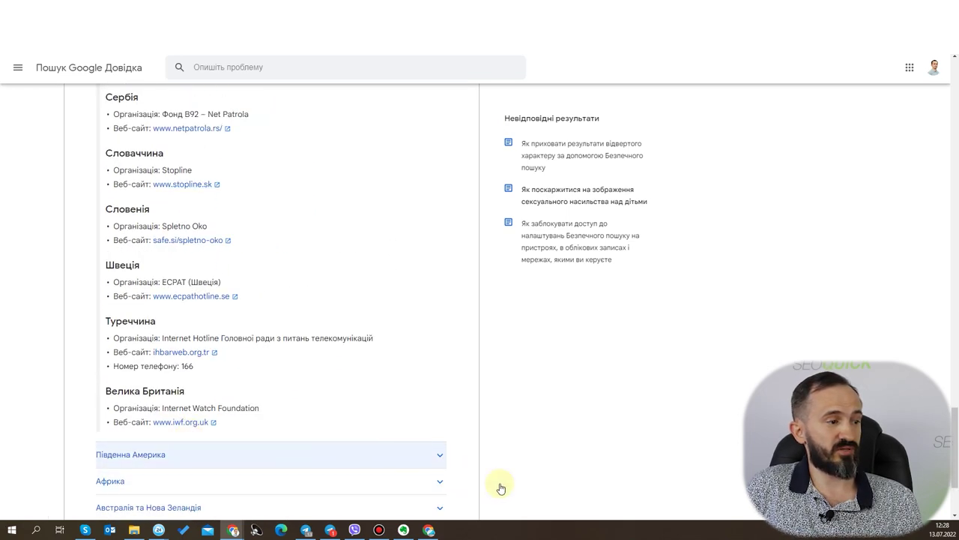
- Return to the beginning of the article and review the European organisations again through to the closing INHOPE note
{"action": "left_click", "coordinate": [541, 196]}
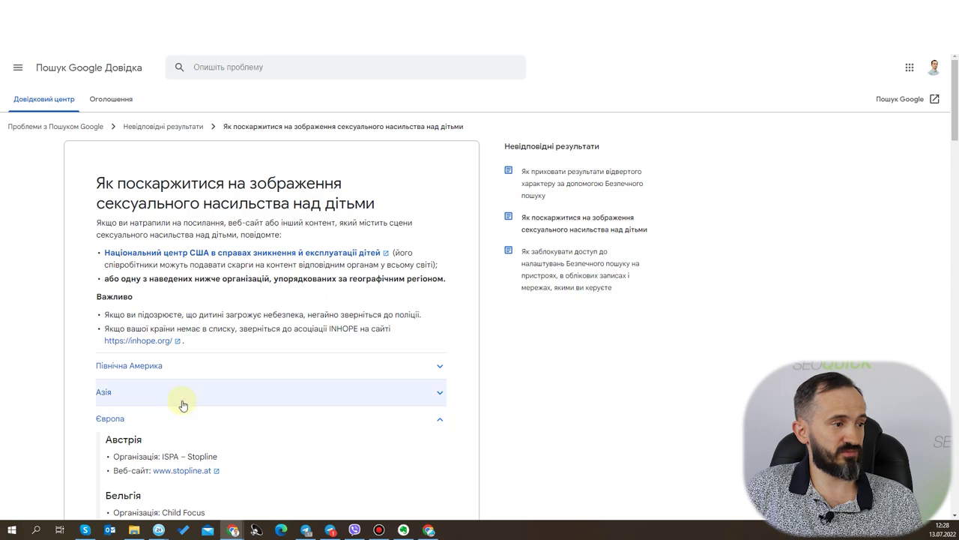
{"action": "left_click_drag", "start_coordinate": [183, 405], "coordinate": [225, 428]}
{"action": "scroll", "coordinate": [248, 417], "scroll_direction": "down", "scroll_amount": 6}
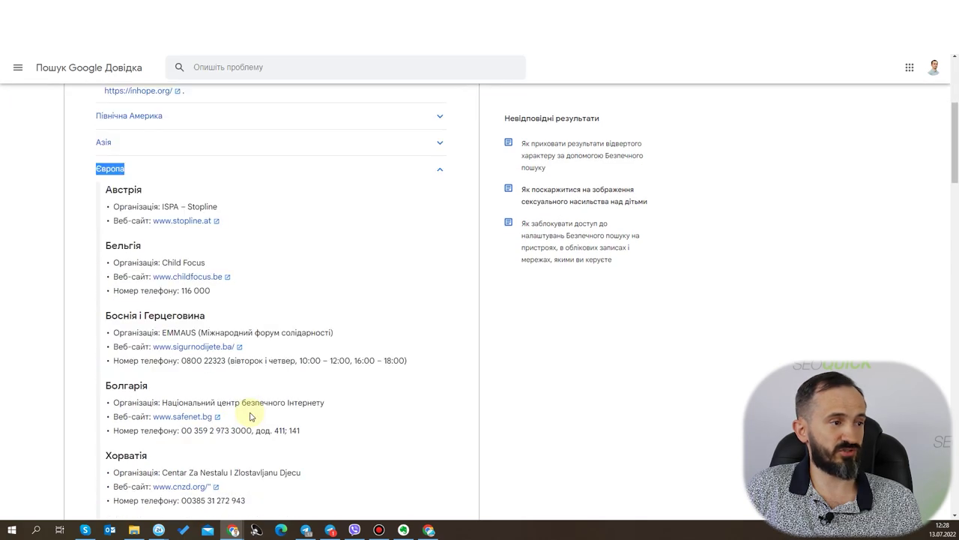
{"action": "scroll", "coordinate": [248, 435], "scroll_direction": "down", "scroll_amount": 14}
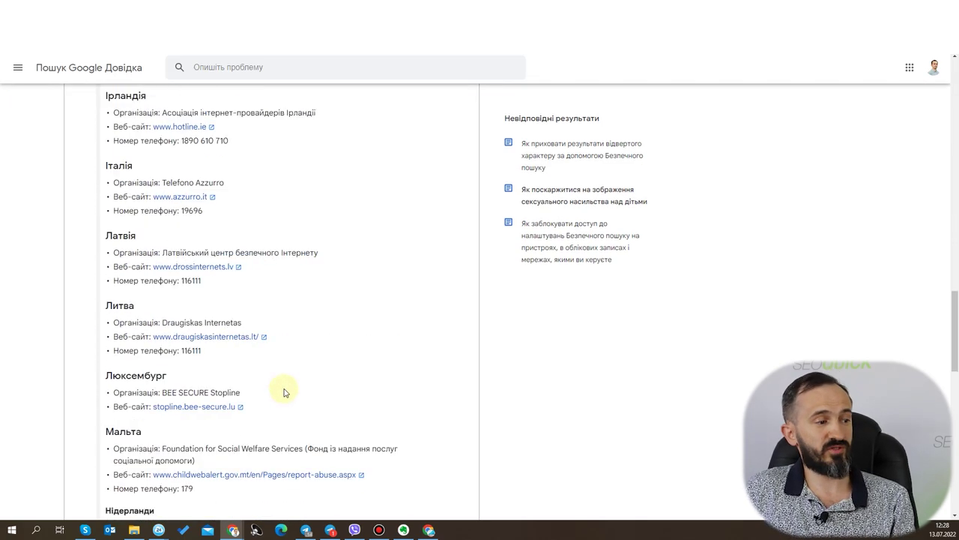
{"action": "scroll", "coordinate": [296, 407], "scroll_direction": "down", "scroll_amount": 8}
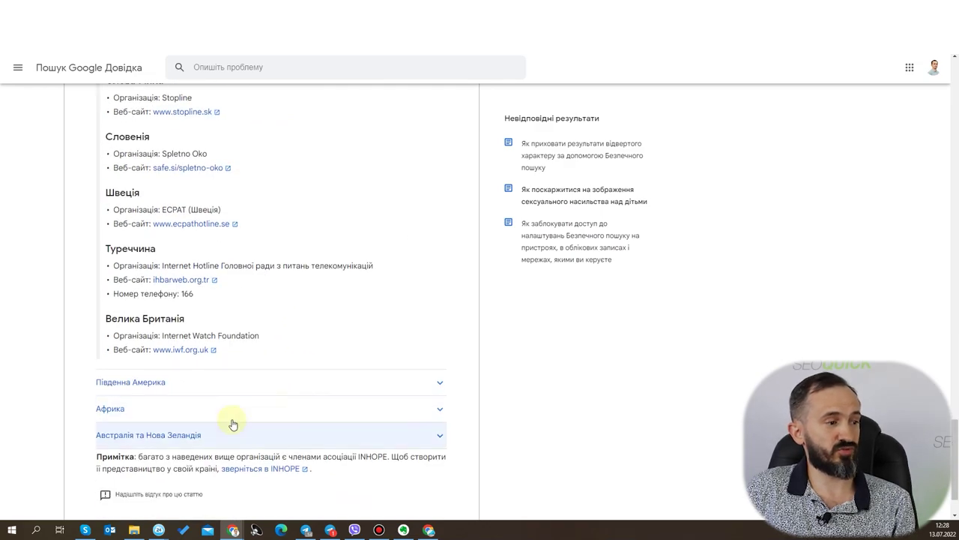